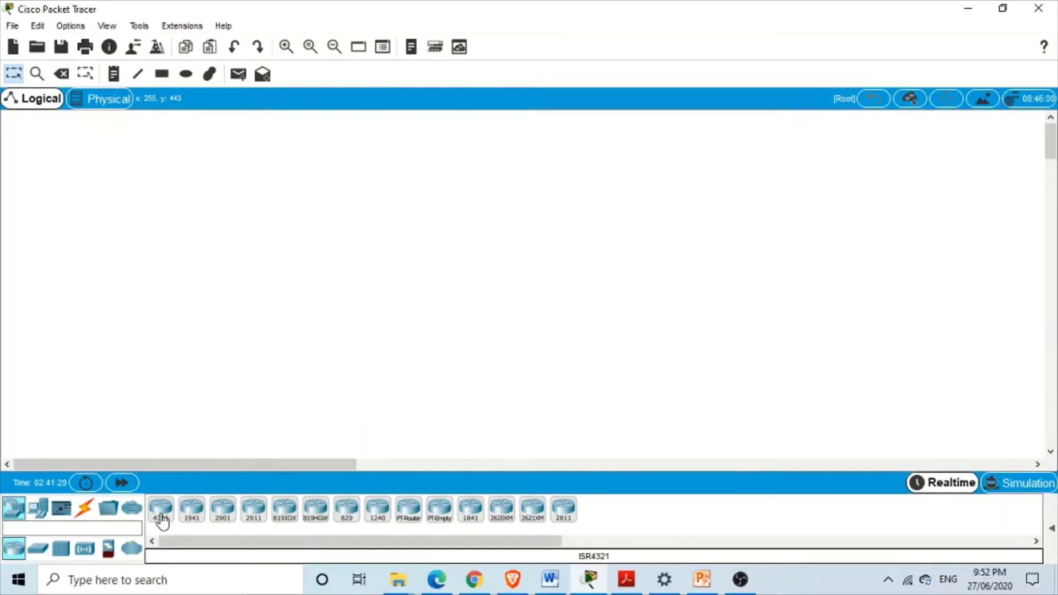
# Step: Drag an ISR4321 router onto the blank logical workspace as Router4
pyautogui.moveTo(161, 519); pyautogui.dragTo(363, 257)
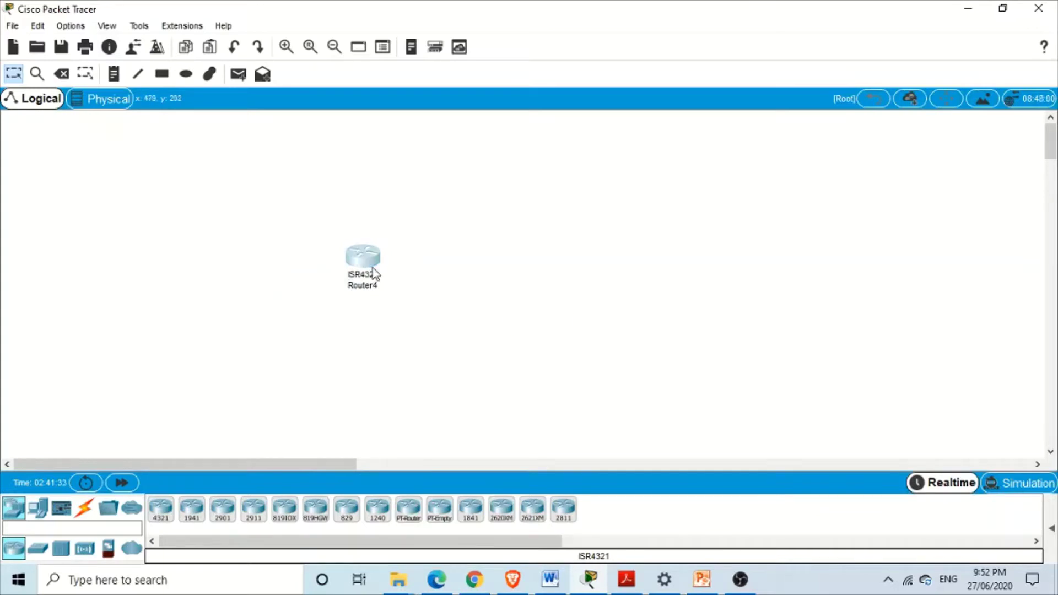
# Step: Open Router4's CLI and let it boot to the initial configuration dialog question
pyautogui.click(374, 272)
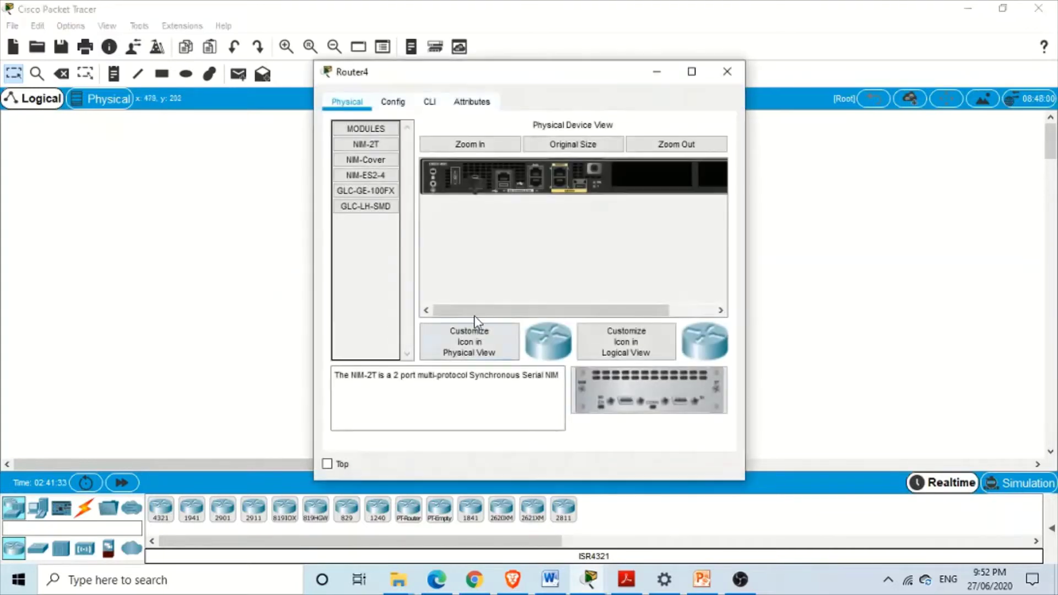
pyautogui.click(429, 108)
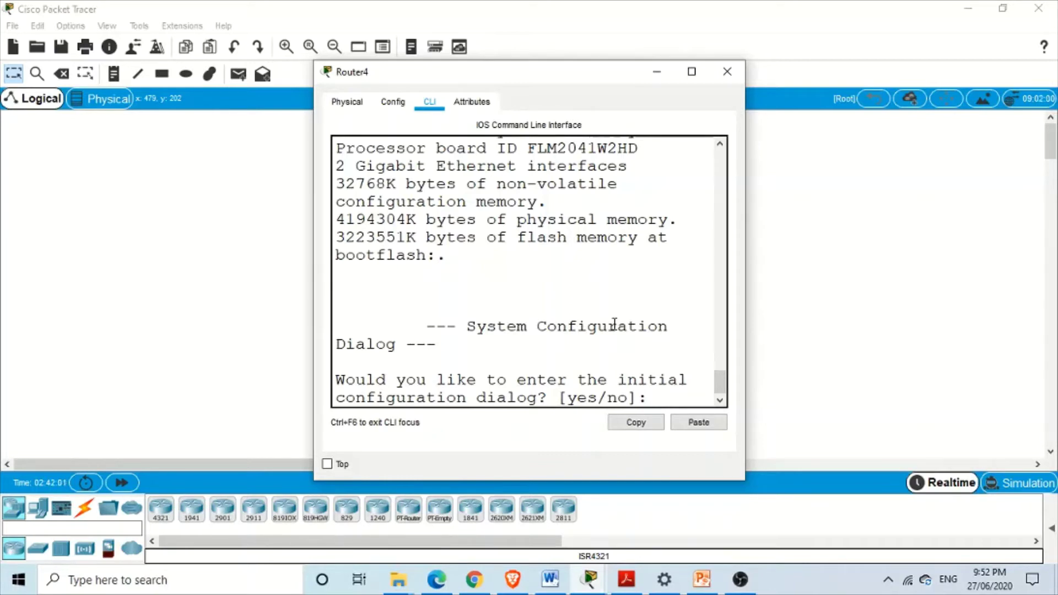
# Step: Answer 'no' to the initial configuration dialog and bring up the Router> prompt
pyautogui.write('no')
pyautogui.press('Return')
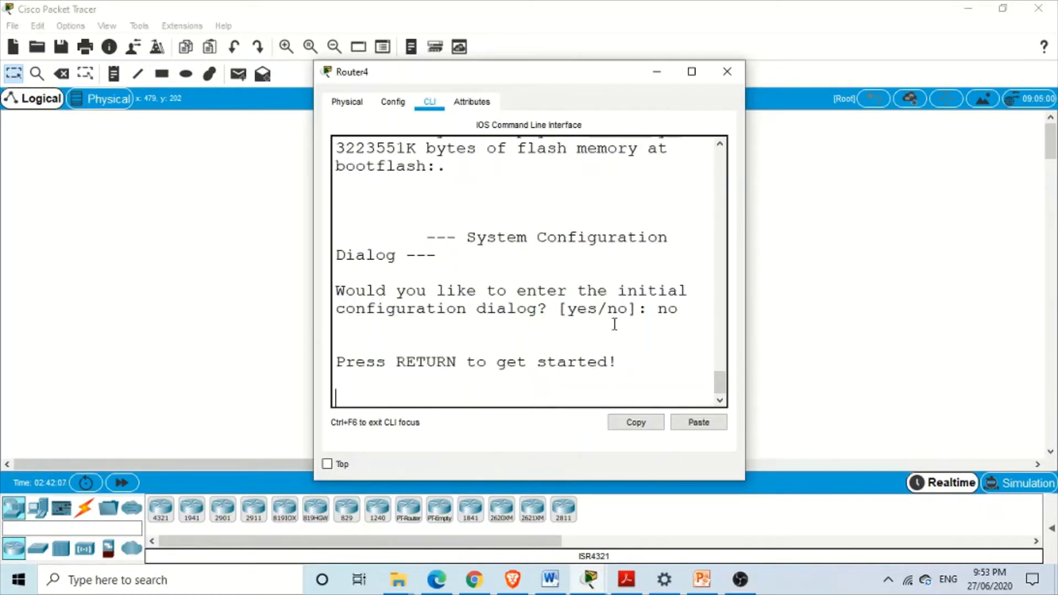
pyautogui.press('Return')
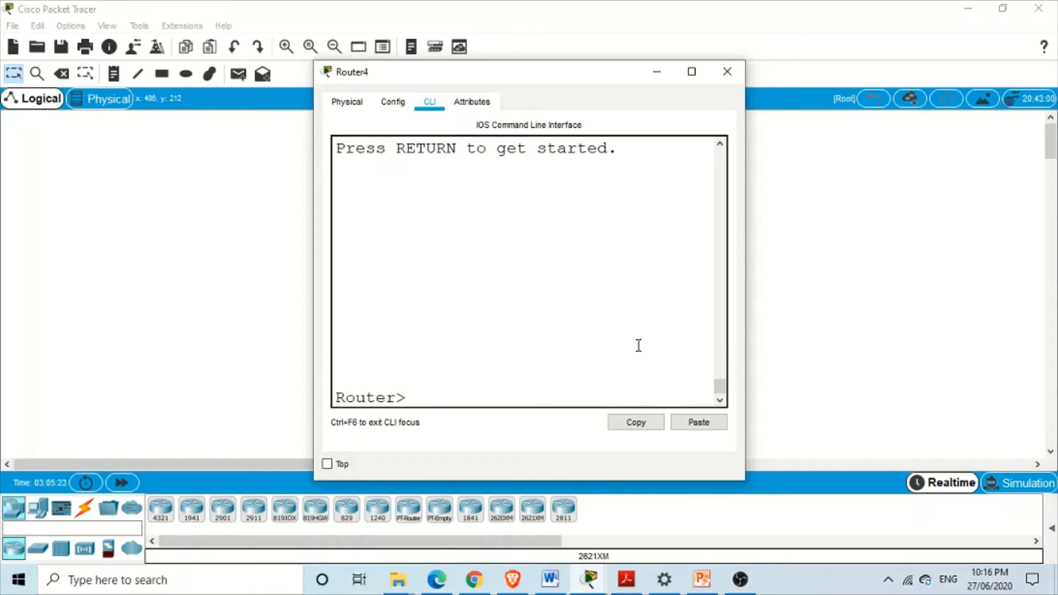
# Step: Enter ? at Router> and review the user EXEC commands, such as enable, ping and show
pyautogui.write('?')
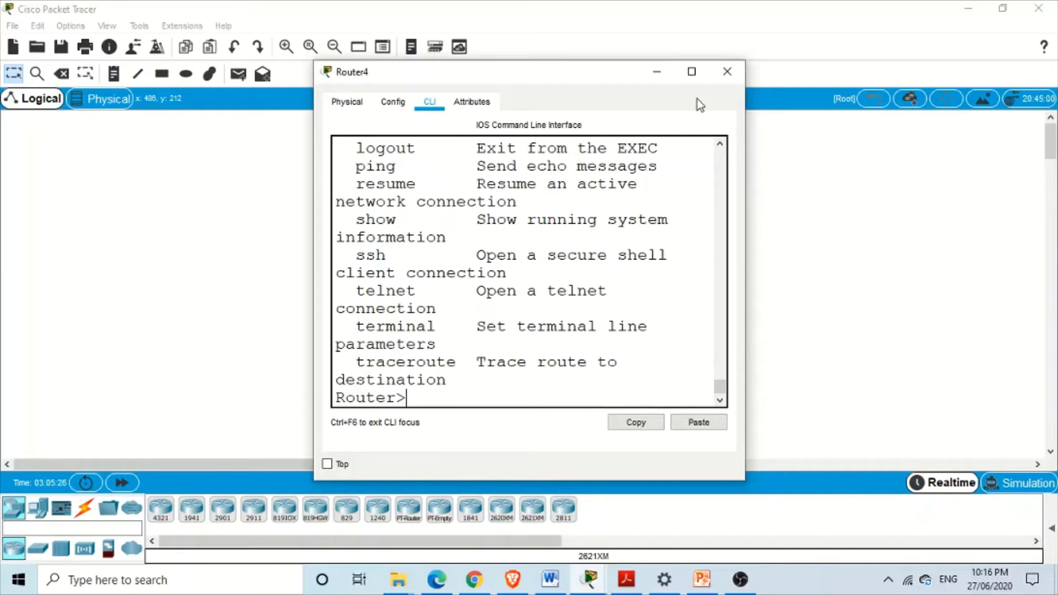
pyautogui.click(691, 72)
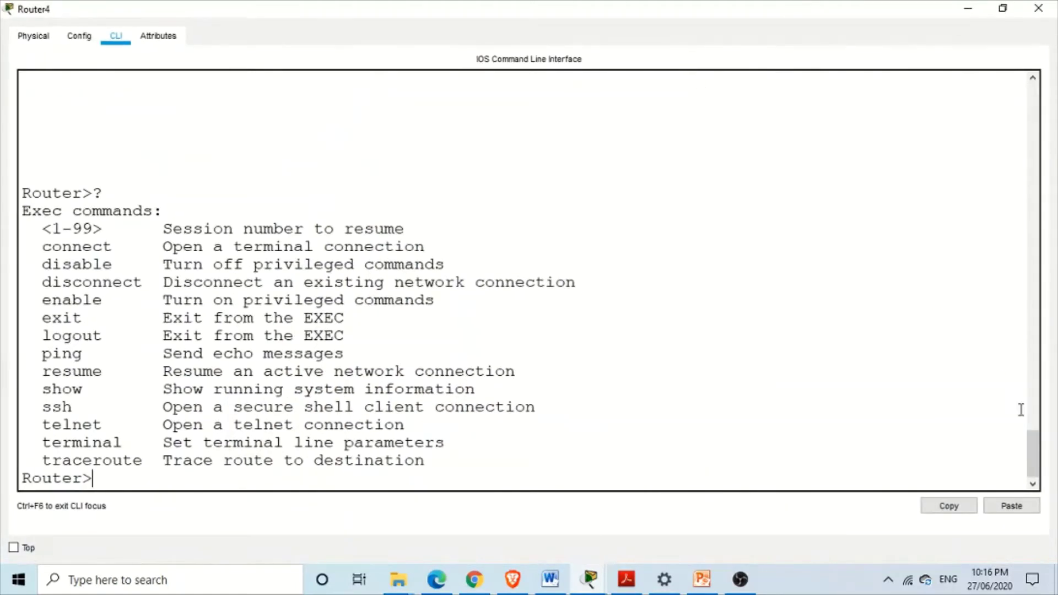
pyautogui.scroll(1, 1032, 461)
pyautogui.scroll(-1, 1032, 464)
pyautogui.click(1003, 8)
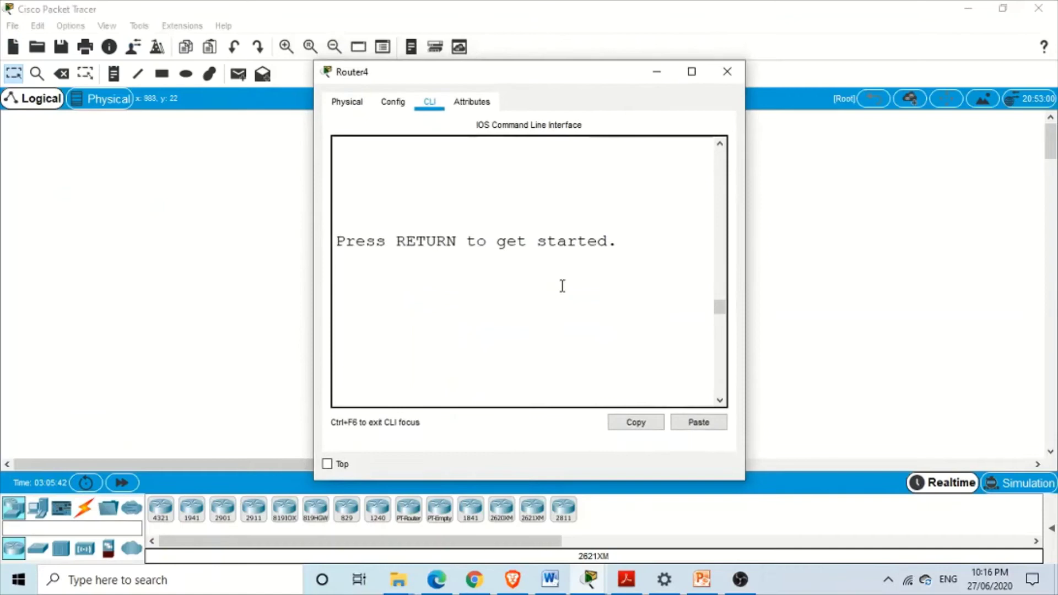
pyautogui.scroll(-10, 560, 285)
pyautogui.press('Return')
pyautogui.write('?')
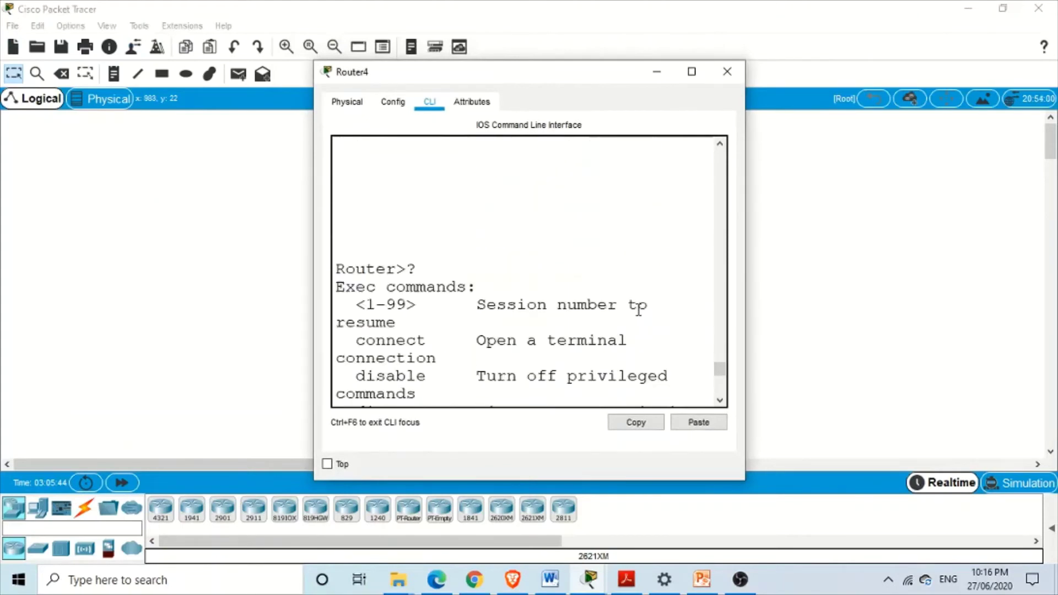
pyautogui.scroll(2, 642, 309)
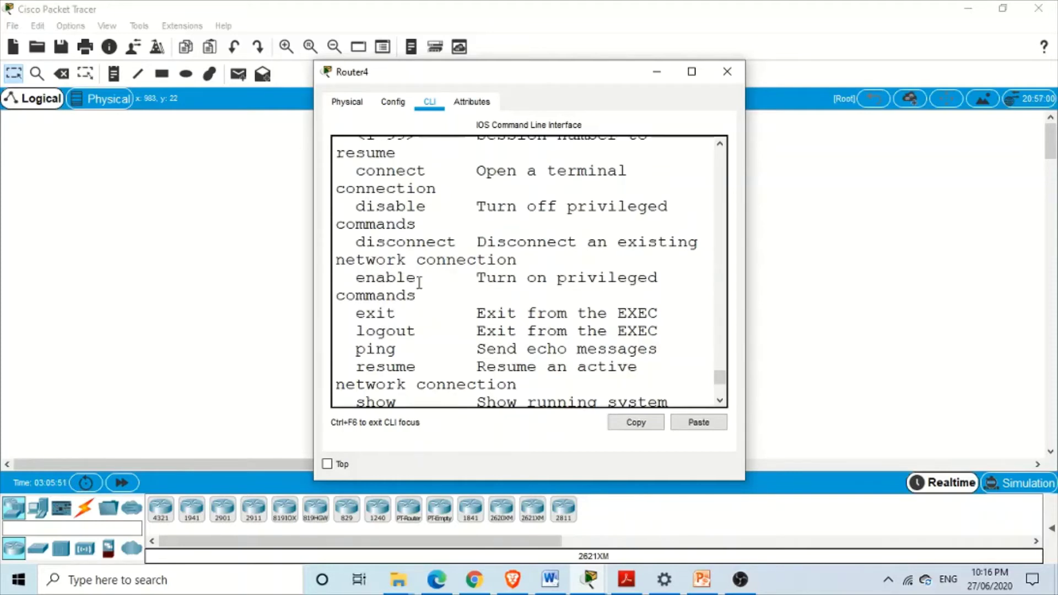
pyautogui.scroll(-4, 419, 282)
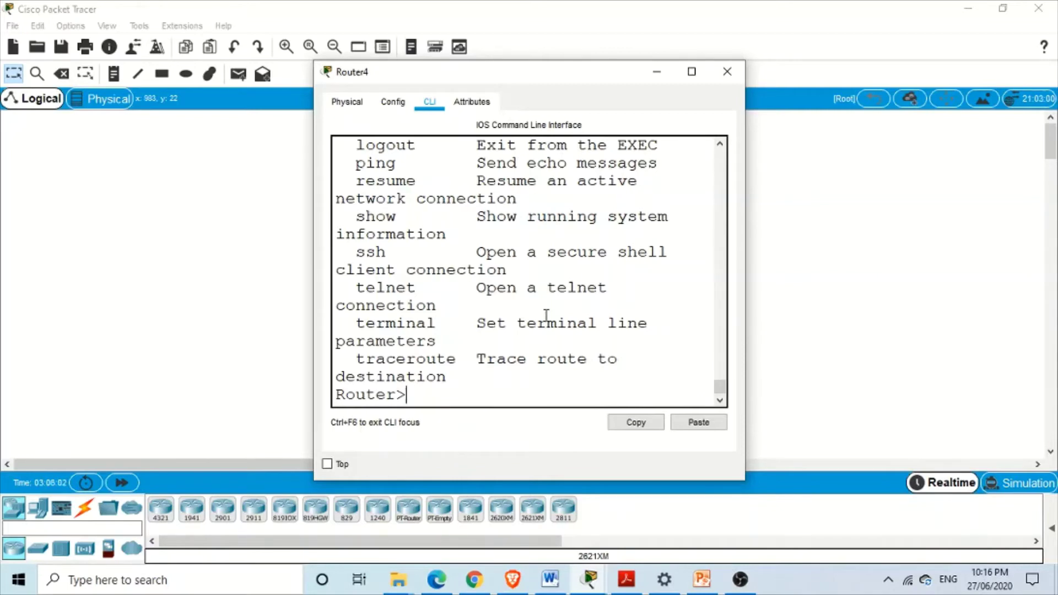
# Step: Query en? and e? for matching commands, then run enable to reach Router#
pyautogui.write('en?')
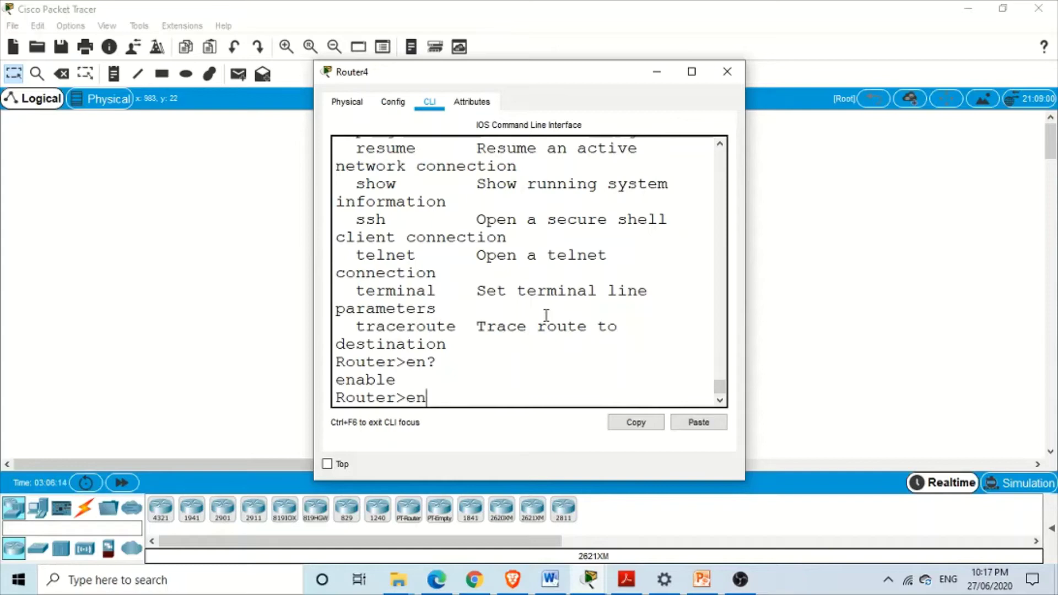
pyautogui.press('BackSpace')
pyautogui.write('?')
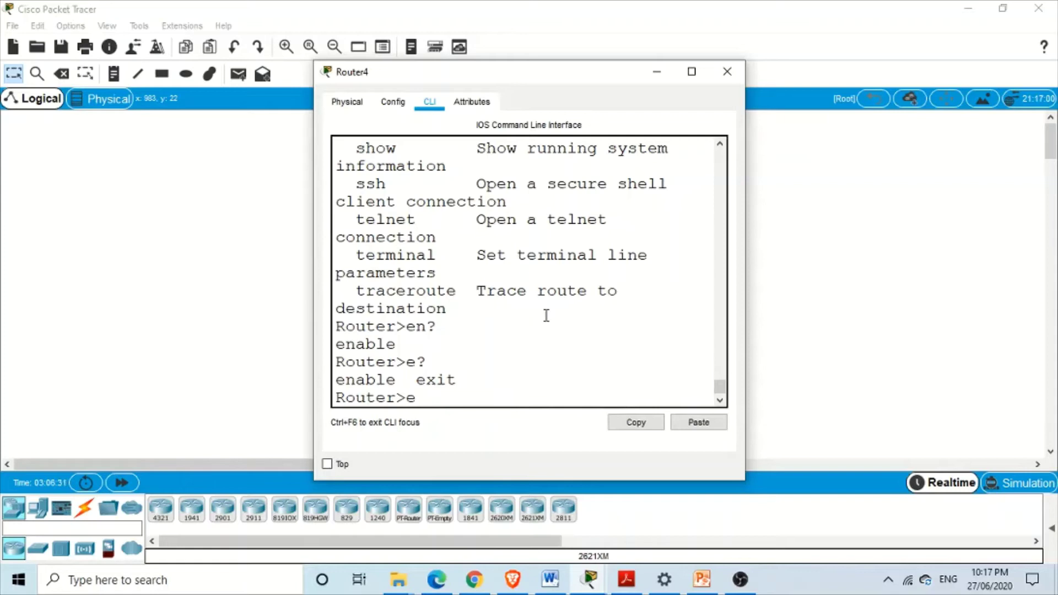
pyautogui.press('BackSpace')
pyautogui.write('enable')
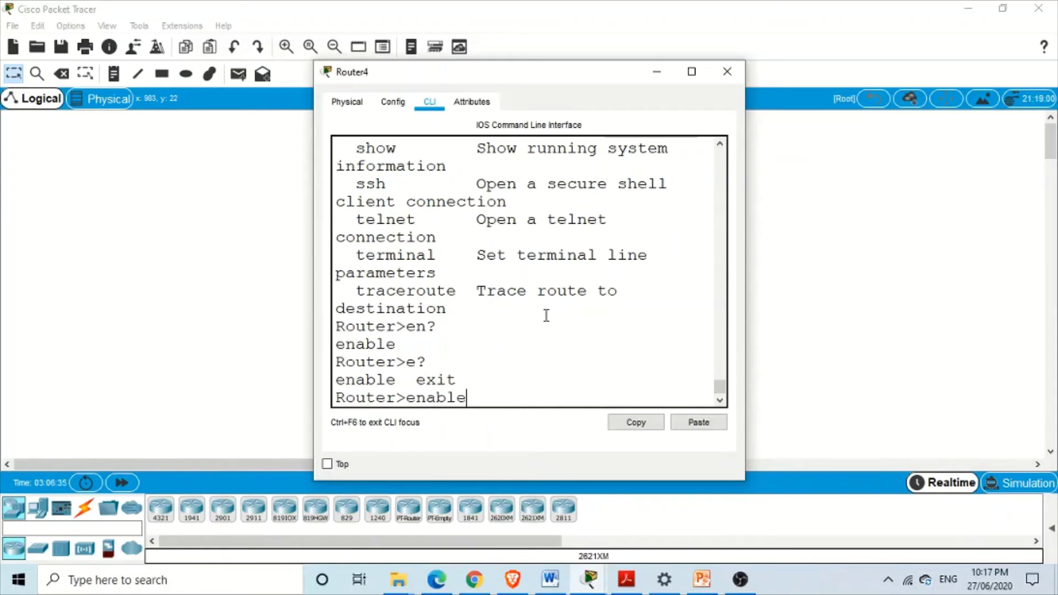
pyautogui.press('Return')
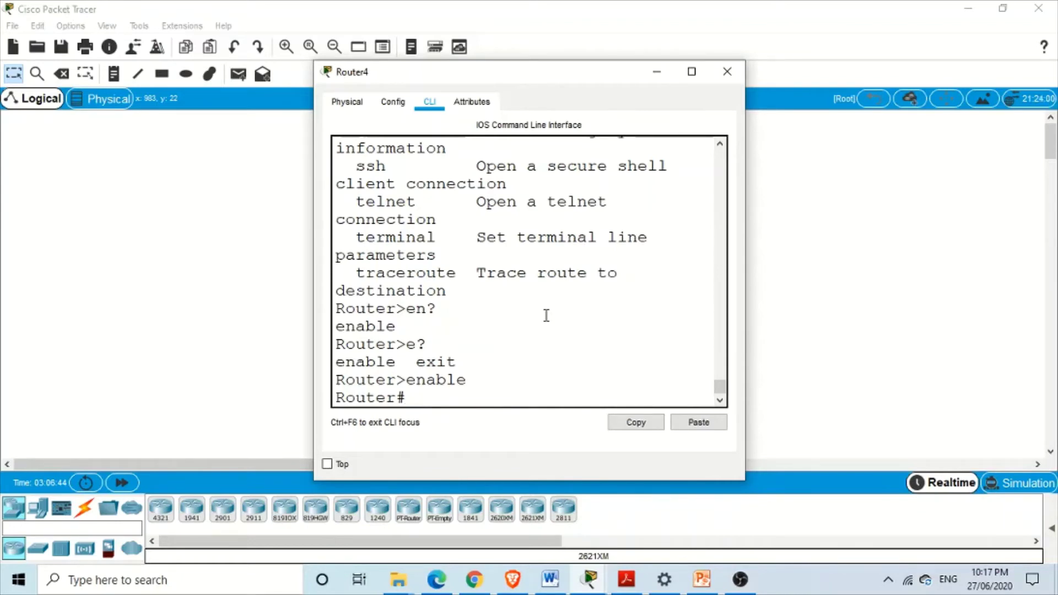
# Step: Enter ? at Router# and page through the privileged EXEC help down to traceroute
pyautogui.write('?')
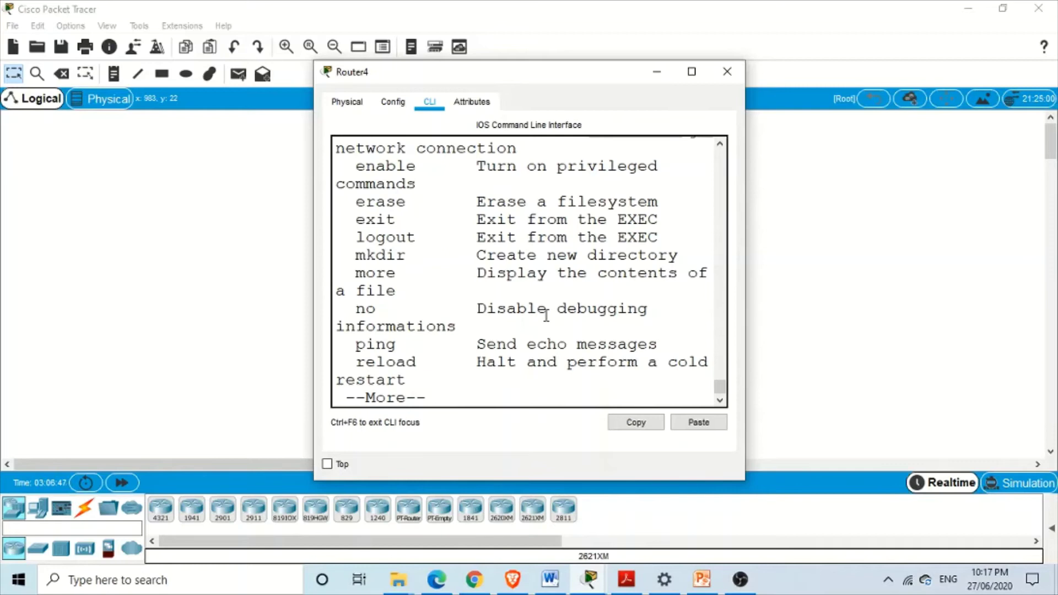
pyautogui.click(691, 71)
pyautogui.scroll(1, 358, 378)
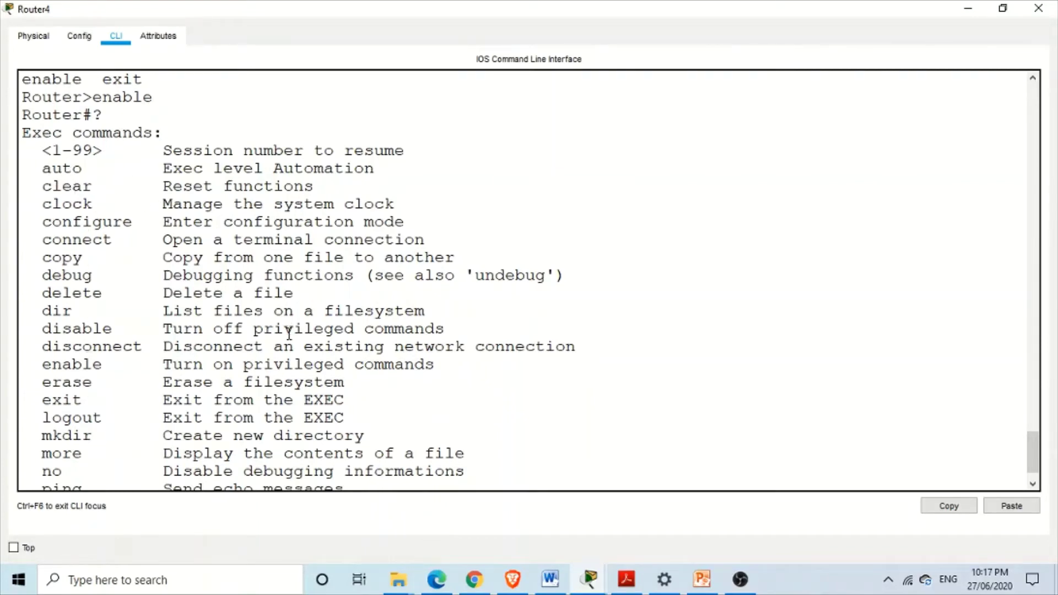
pyautogui.scroll(-1, 288, 328)
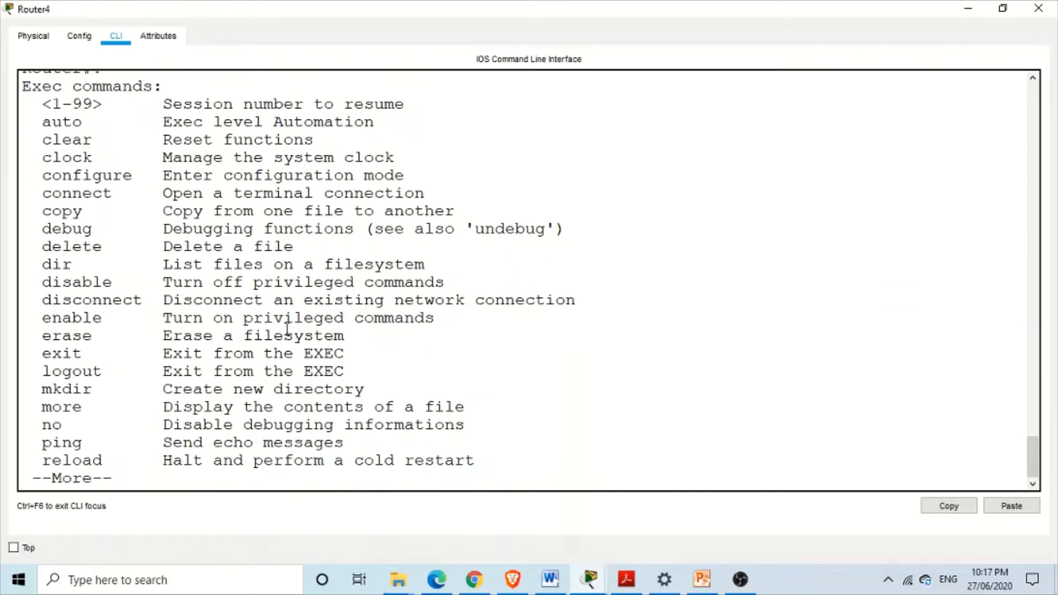
pyautogui.press('Return')
pyautogui.press('Return')
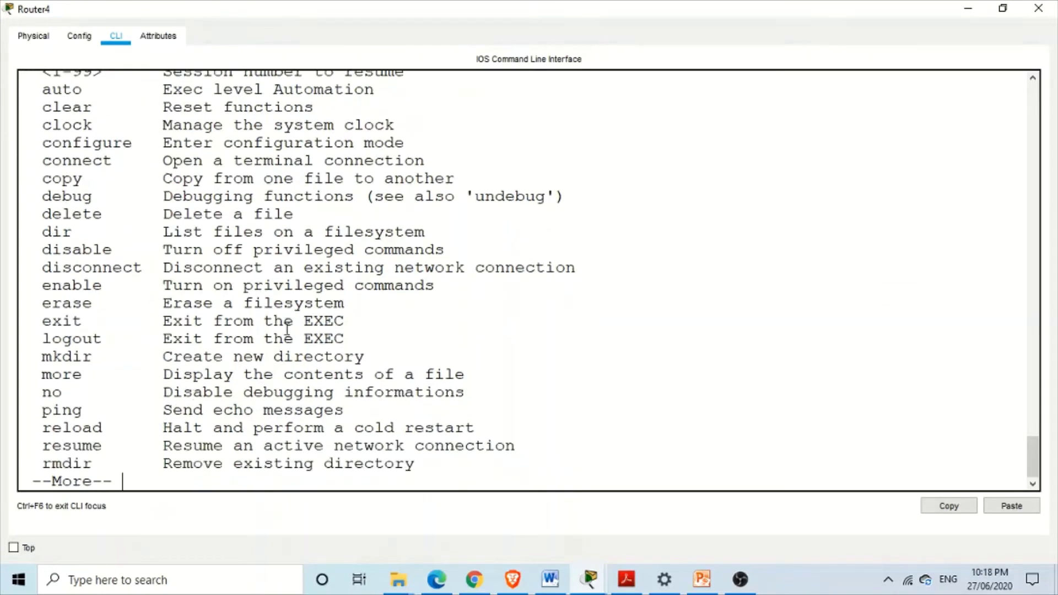
pyautogui.press('Return')
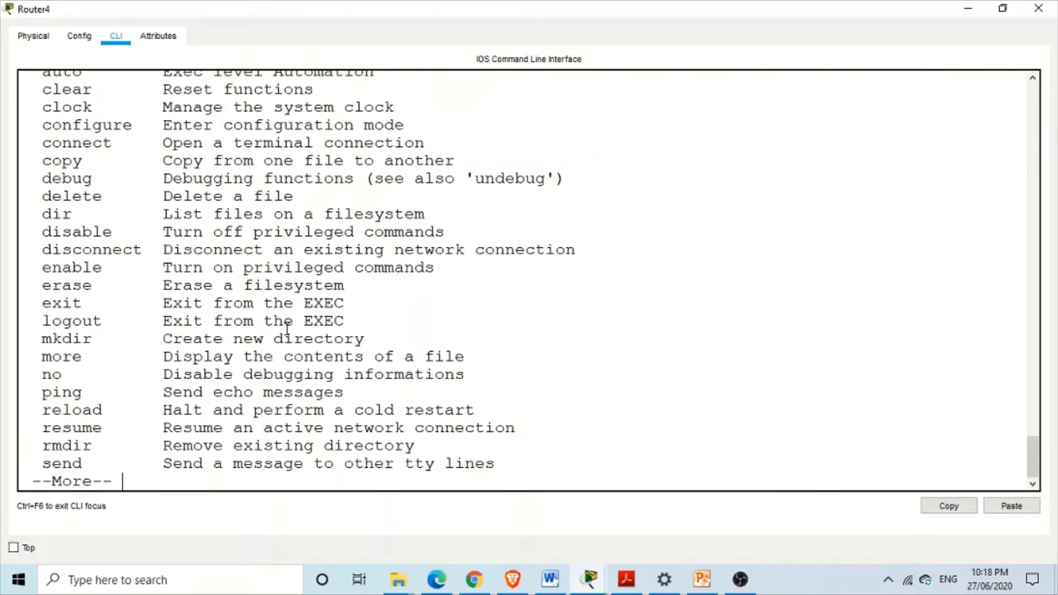
pyautogui.press('Return')
pyautogui.press('Return')
pyautogui.press('Return')
pyautogui.press('Return')
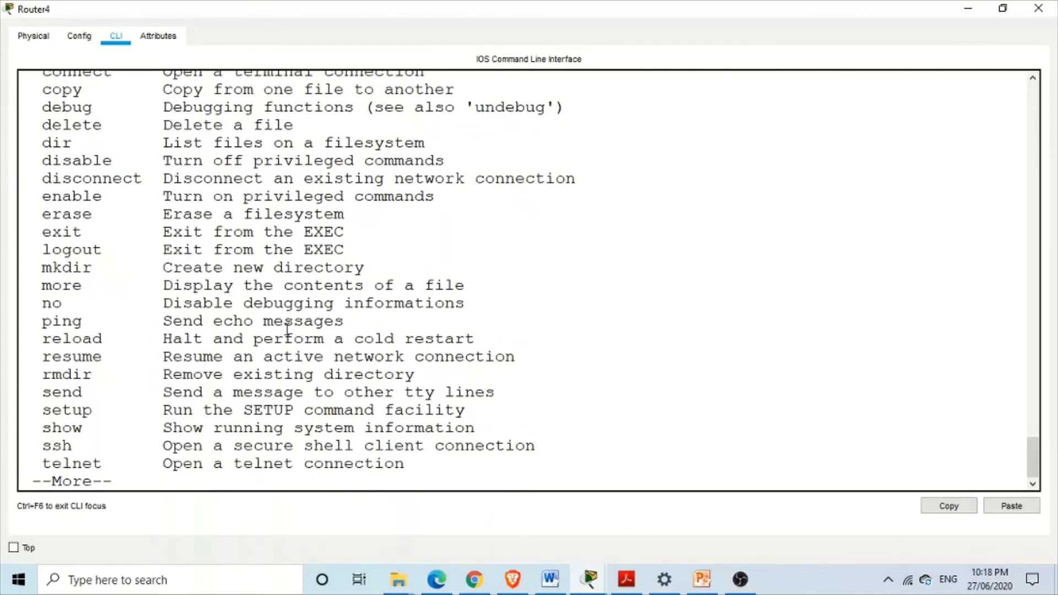
pyautogui.press('Return')
pyautogui.press('Return')
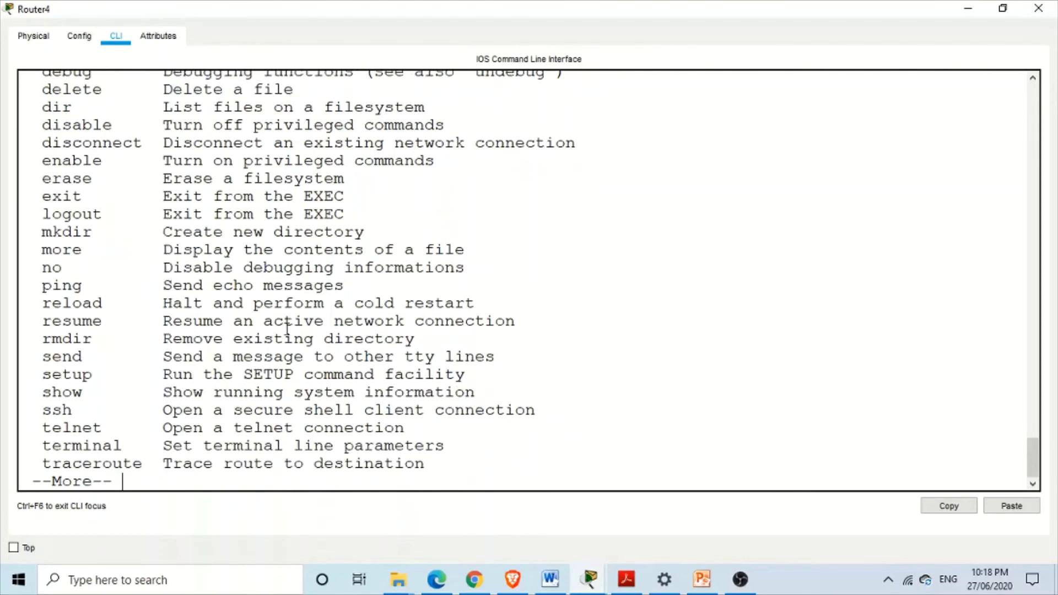
pyautogui.press('Return')
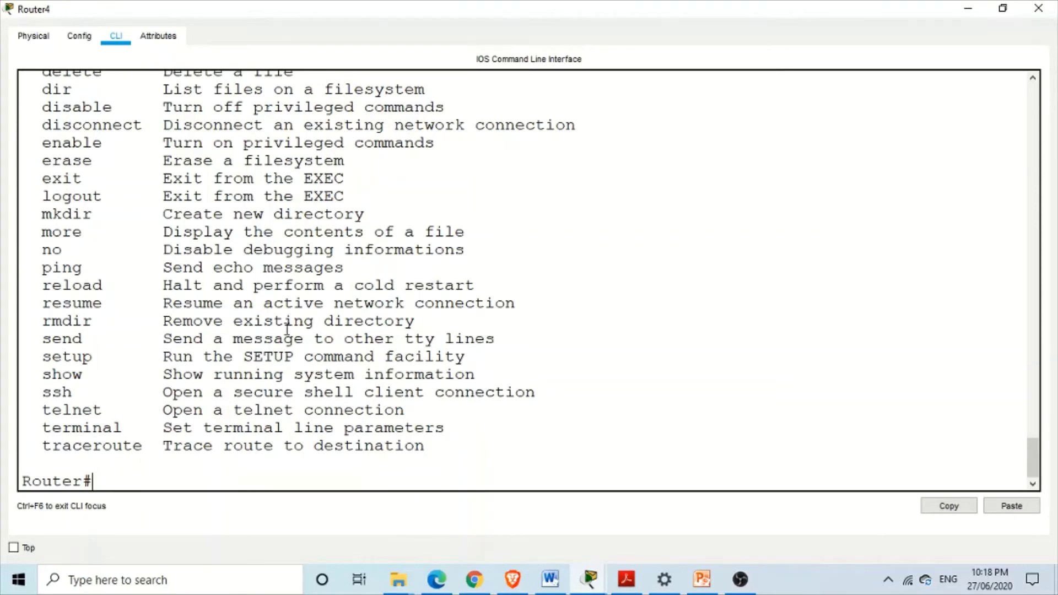
# Step: Enter configure terminal, then ? to list config commands from aaa to ipv6
pyautogui.write('configure terminal')
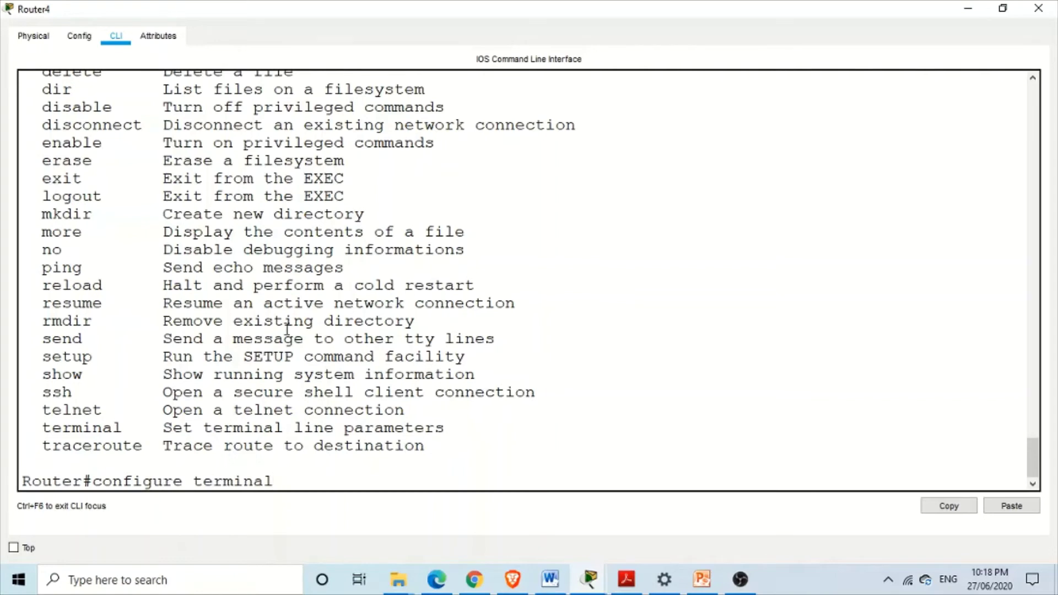
pyautogui.press('Return')
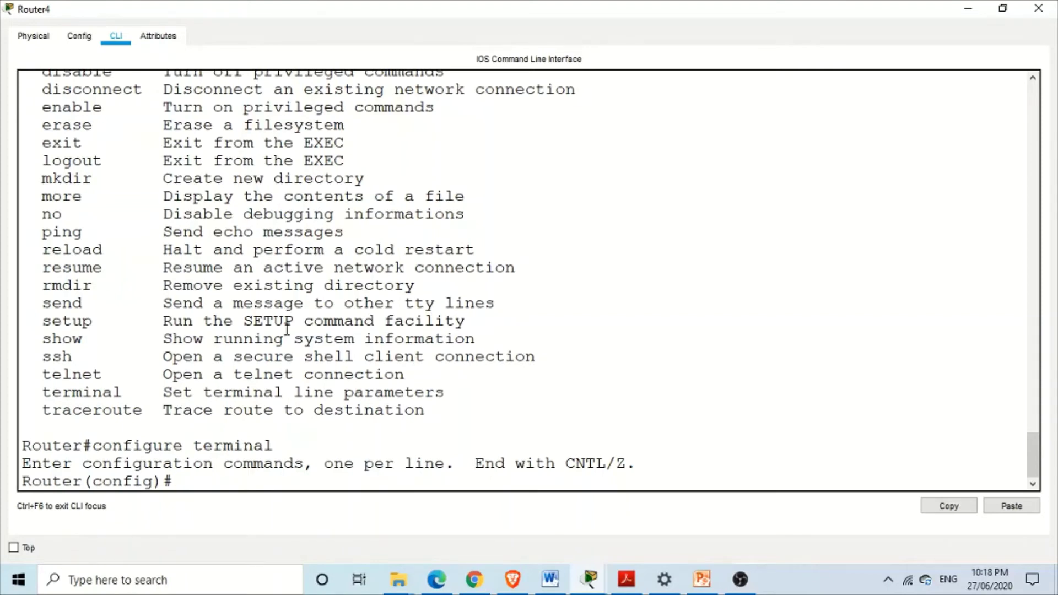
pyautogui.write('?')
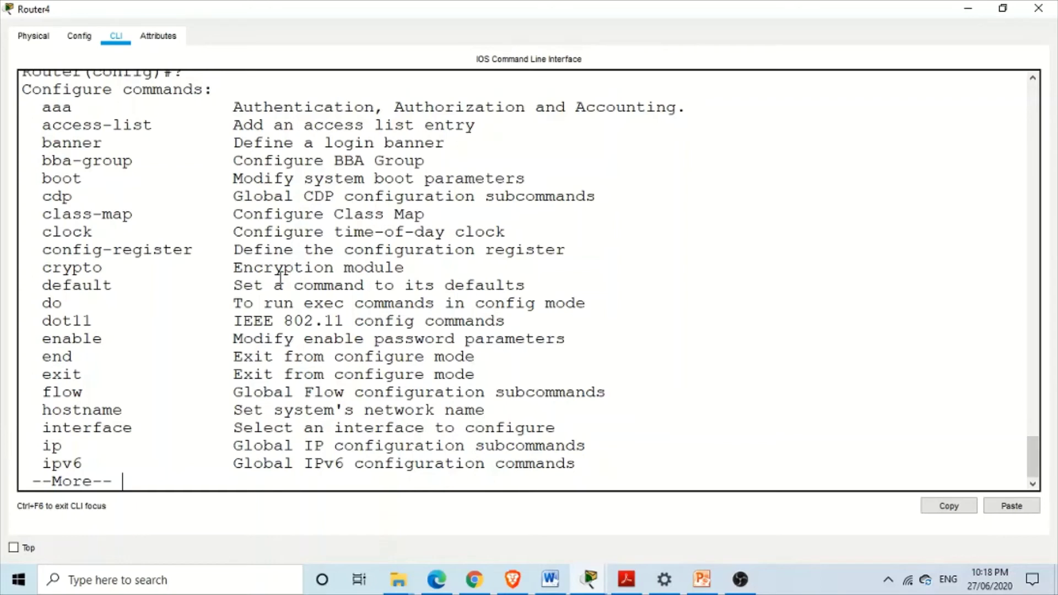
# Step: Quit the --More-- listing with q, then enter e? to show enable, end and exit
pyautogui.press('q')
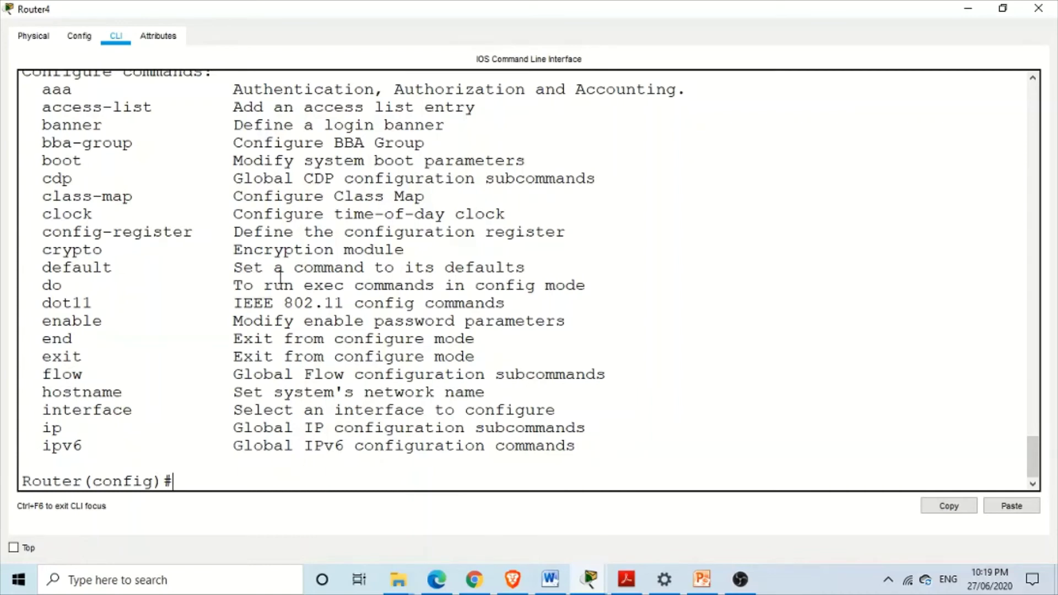
pyautogui.write('e?')
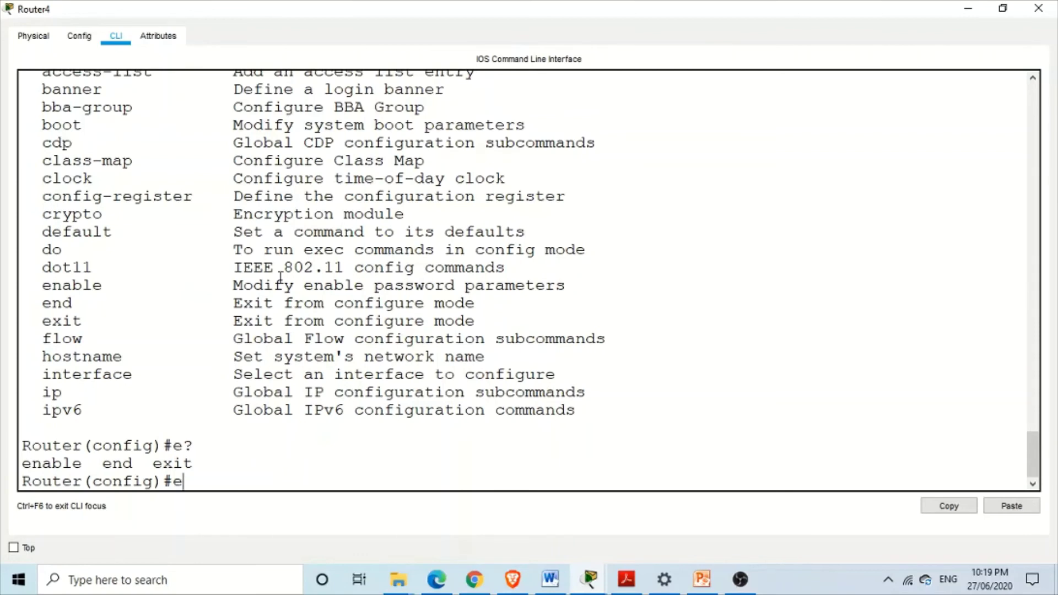
# Step: Complete exit at Router(config)#, leaving the console at 'Press RETURN to get started'
pyautogui.write('xit')
pyautogui.press('Return')
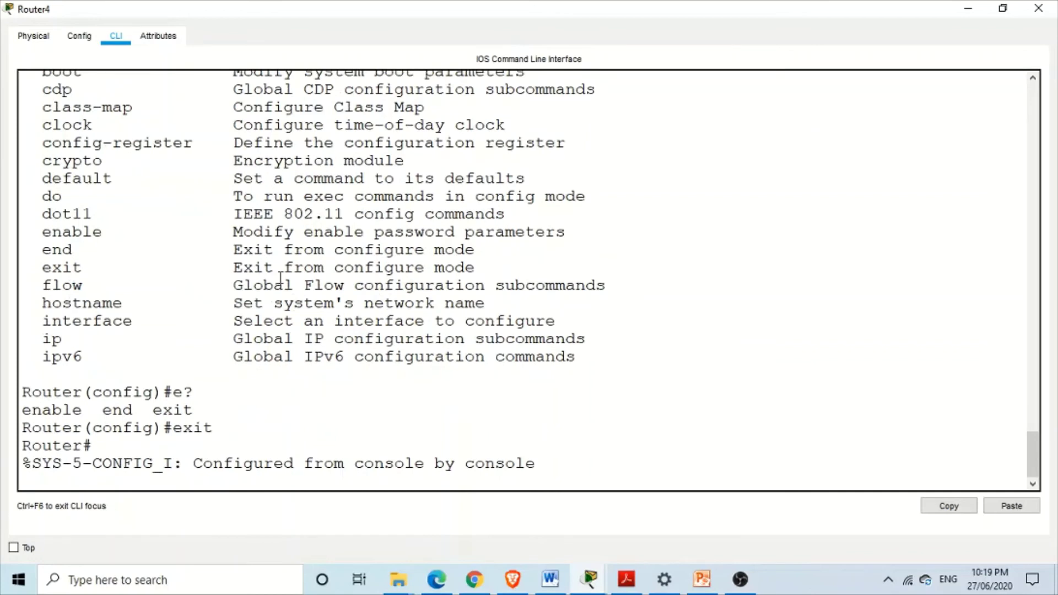
pyautogui.press('Return')
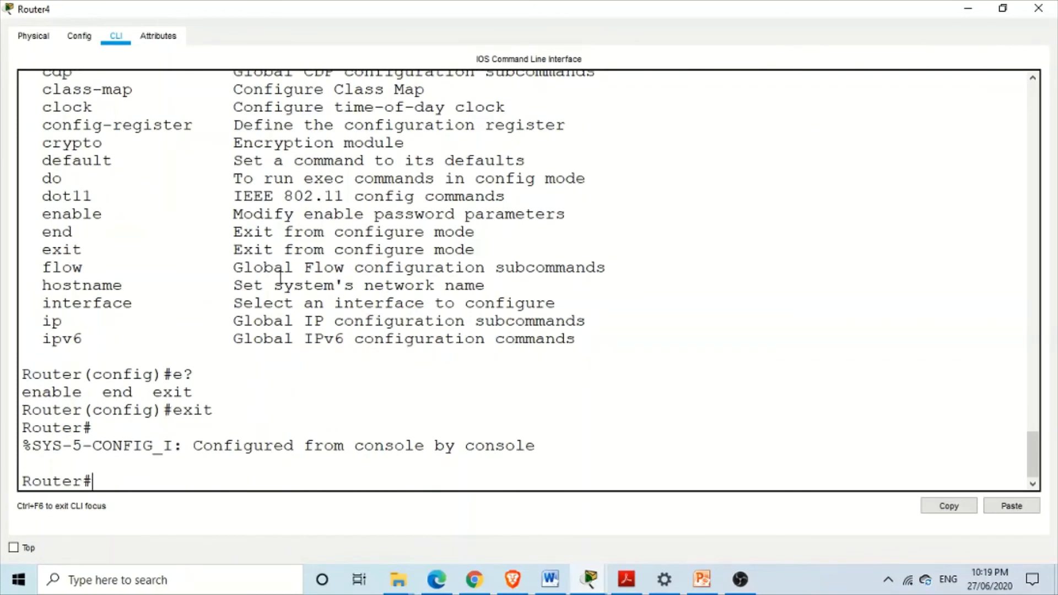
# Step: Exit the Router# session, start a new one at Router>, and Tab-complete en to enable
pyautogui.write('exit')
pyautogui.press('Return')
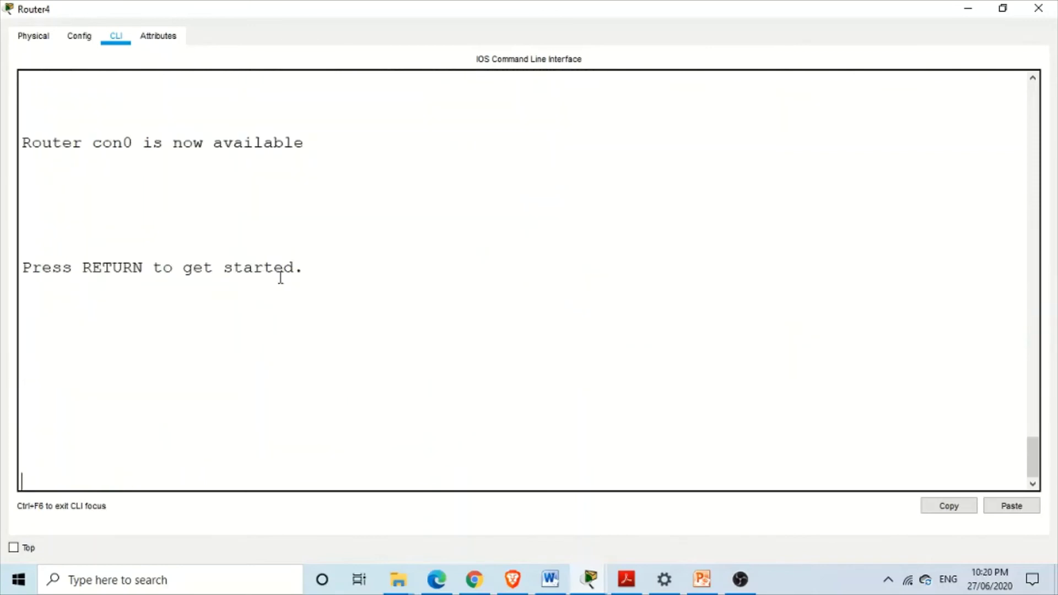
pyautogui.press('Return')
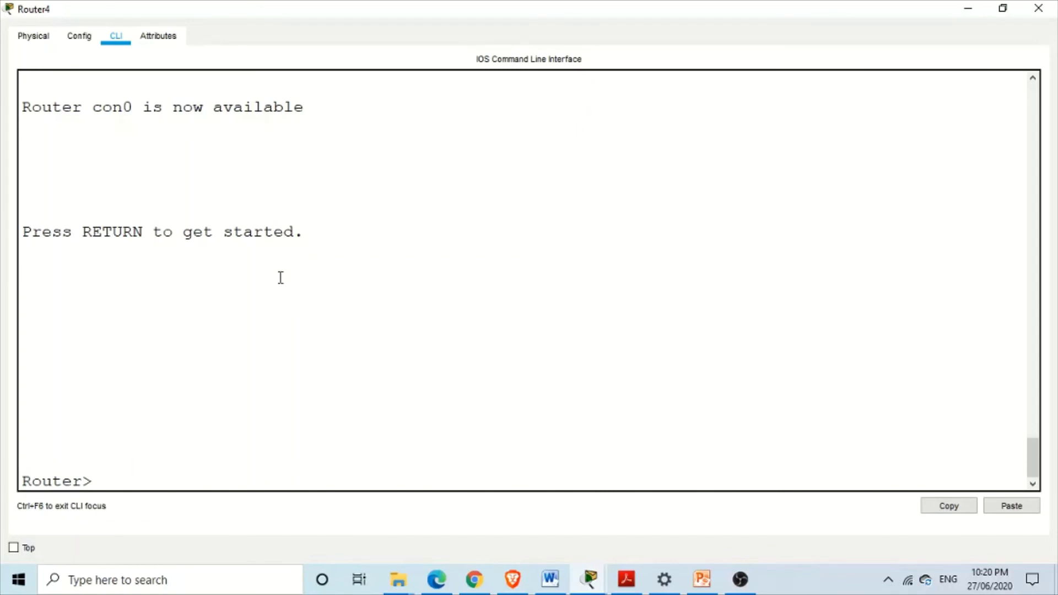
pyautogui.write('enable')
pyautogui.press('BackSpace')
pyautogui.press('BackSpace')
pyautogui.press('BackSpace')
pyautogui.press('BackSpace')
pyautogui.press('Tab')
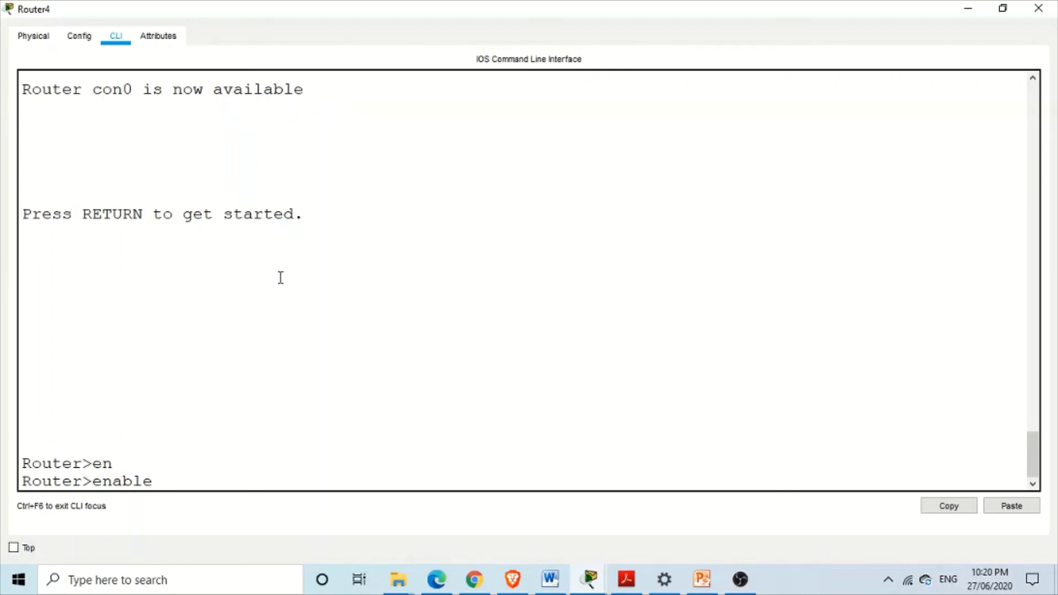
# Step: Run 'enable' on Router4 to bring back the privileged Router# prompt
pyautogui.press('Return')
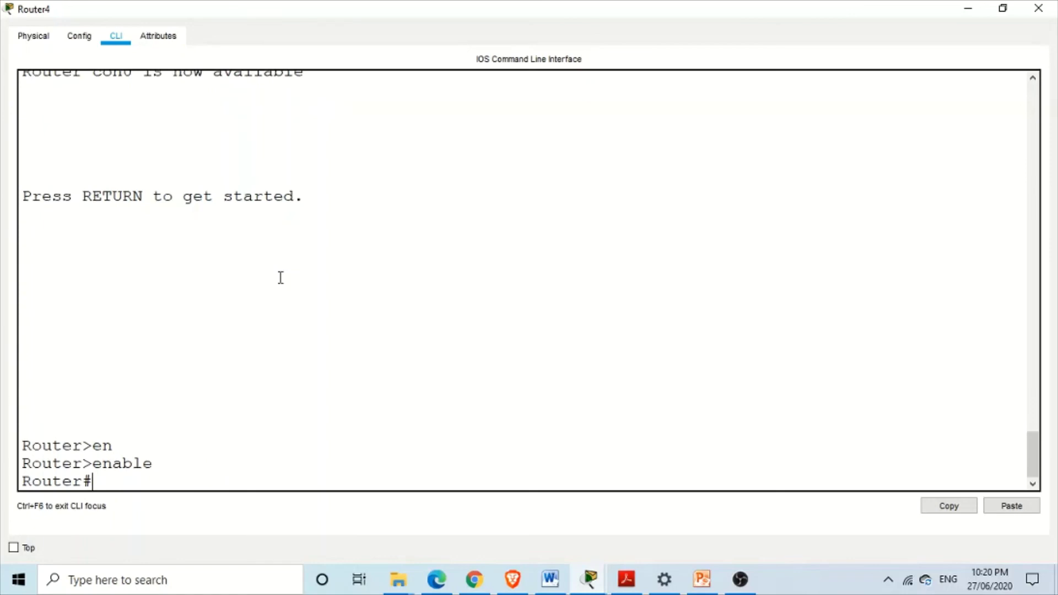